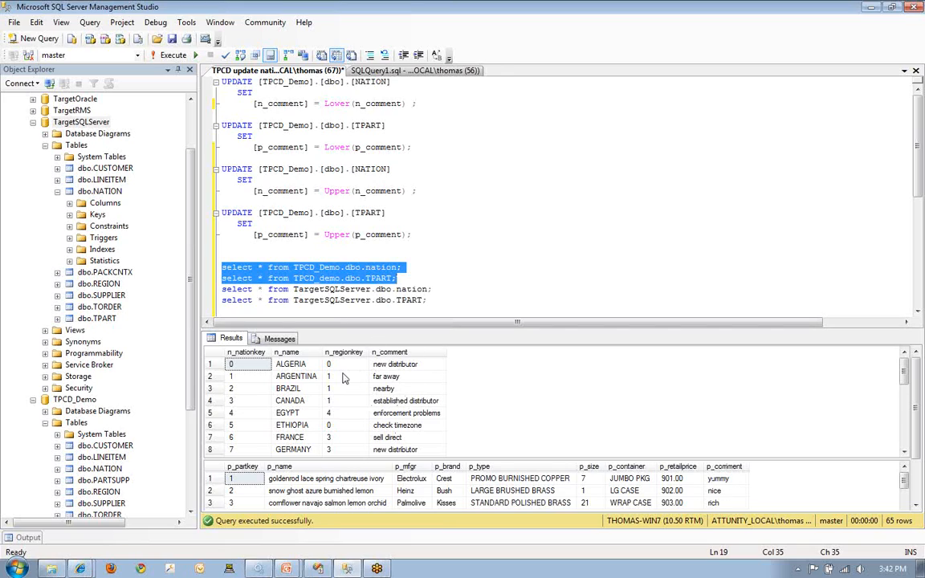
- Query all rows of the nation and TPART tables in the TargetSQLServer database
drag(224, 290, 438, 301)
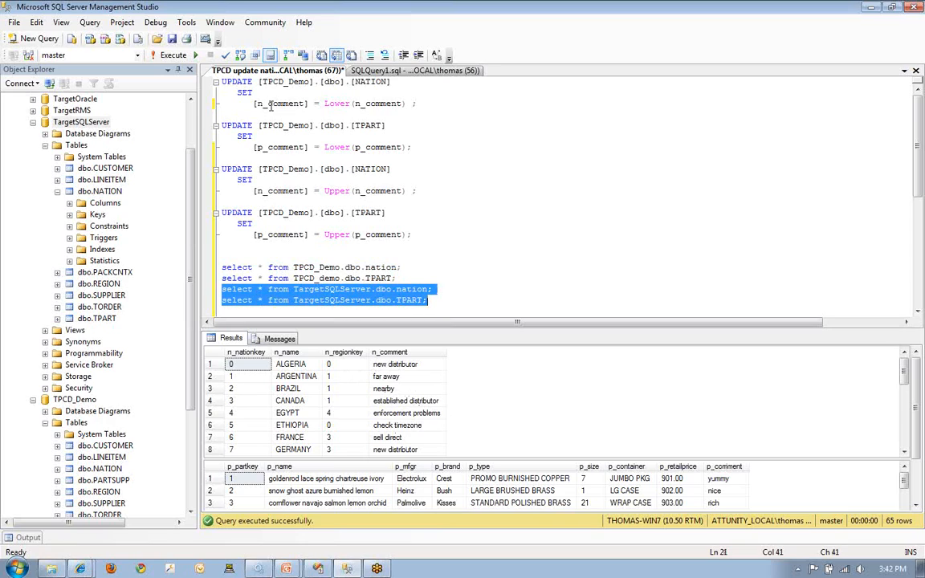
click(170, 55)
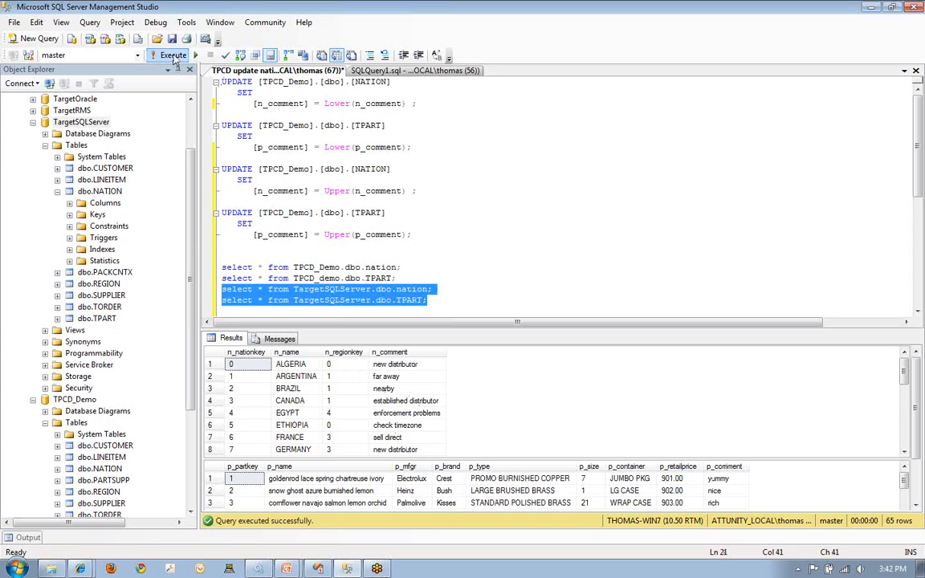
click(432, 257)
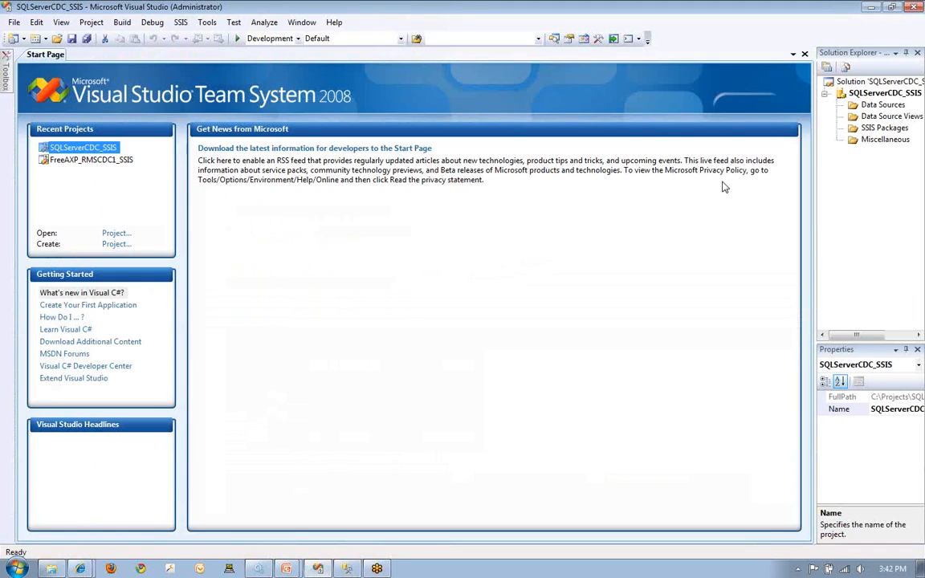
- In Visual Studio, start configuring the Attunity SQL Server CDC service for the SQLServerCDC_SSIS project and test the TPCD_Demo connection environment
right_click(867, 95)
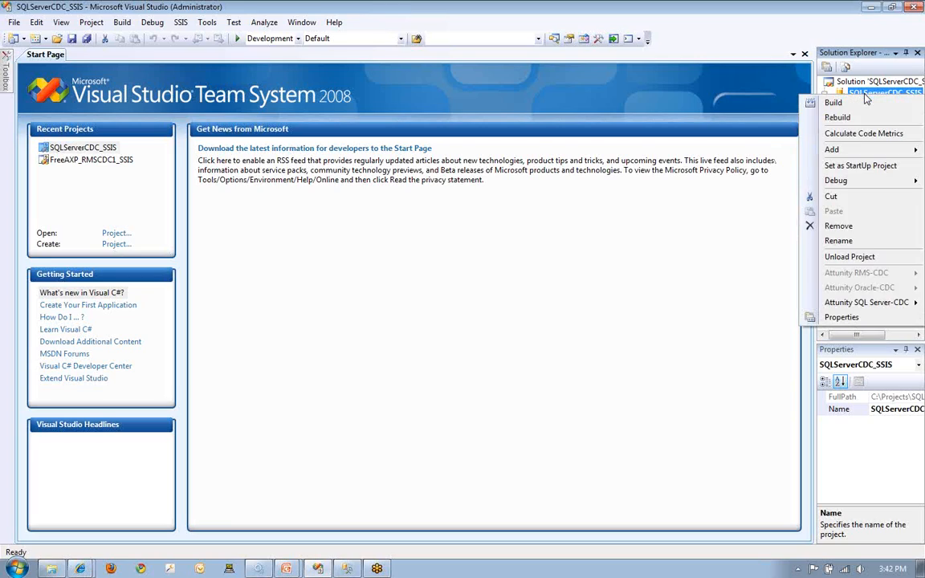
mouse_move(843, 303)
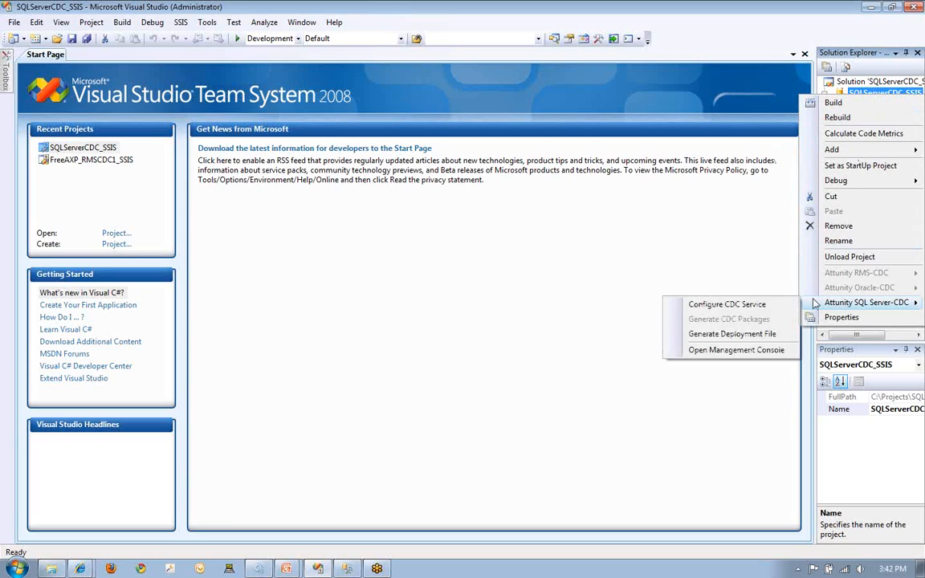
click(723, 305)
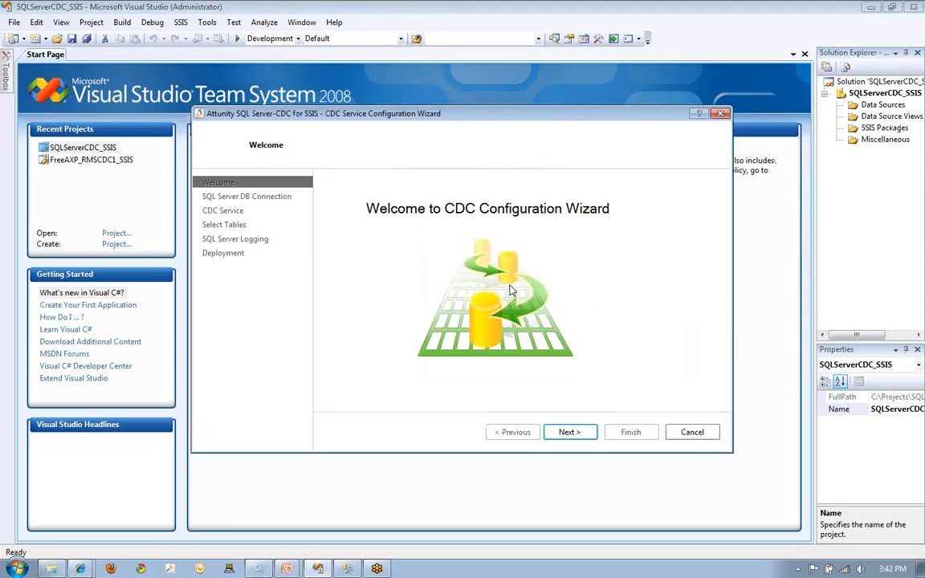
click(581, 433)
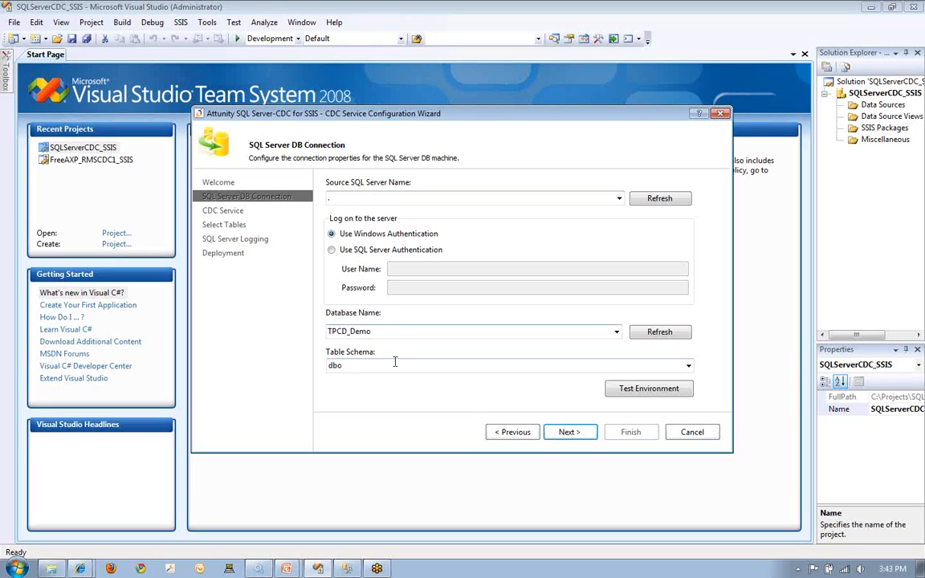
click(613, 391)
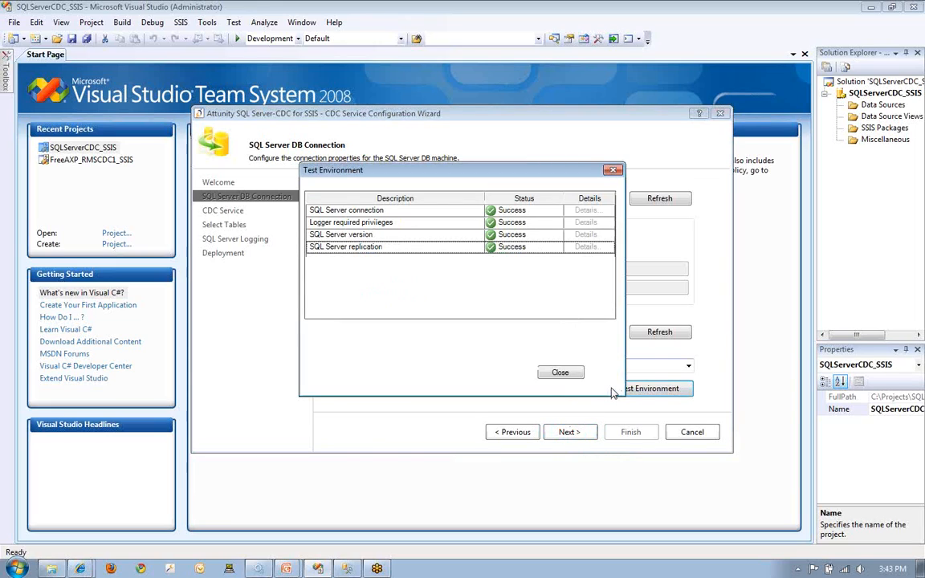
click(572, 374)
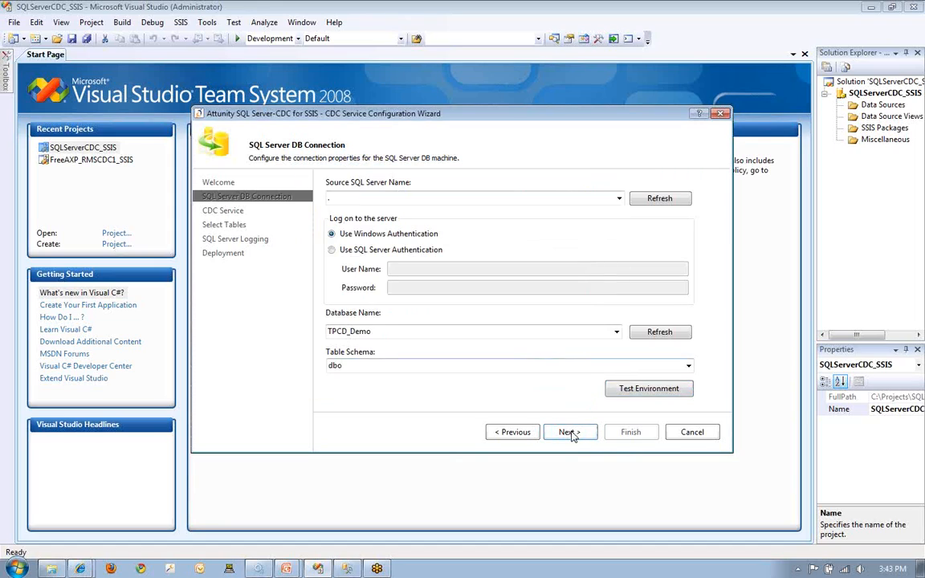
- Accept the CDC service settings with port 56752, and keep NATION and TPART as the included tables
click(570, 432)
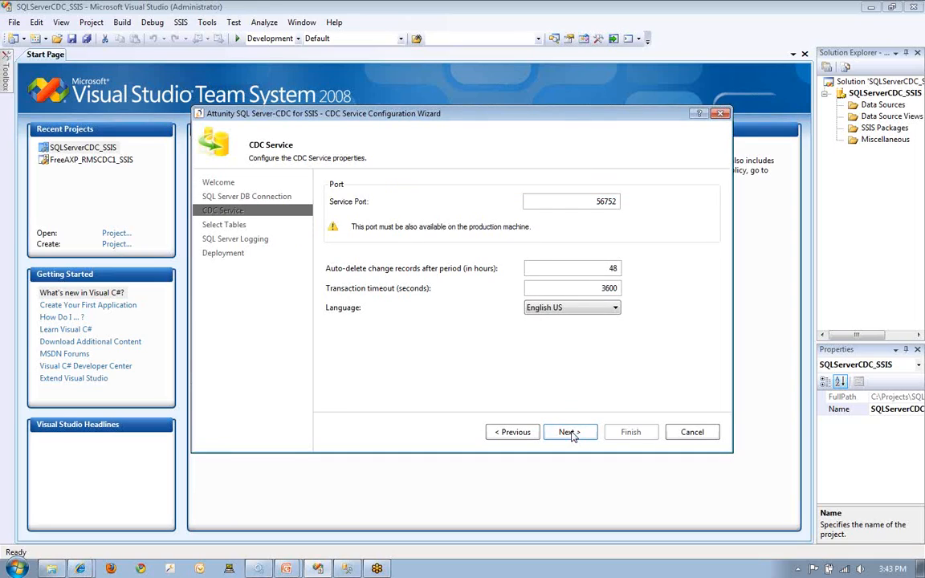
click(571, 433)
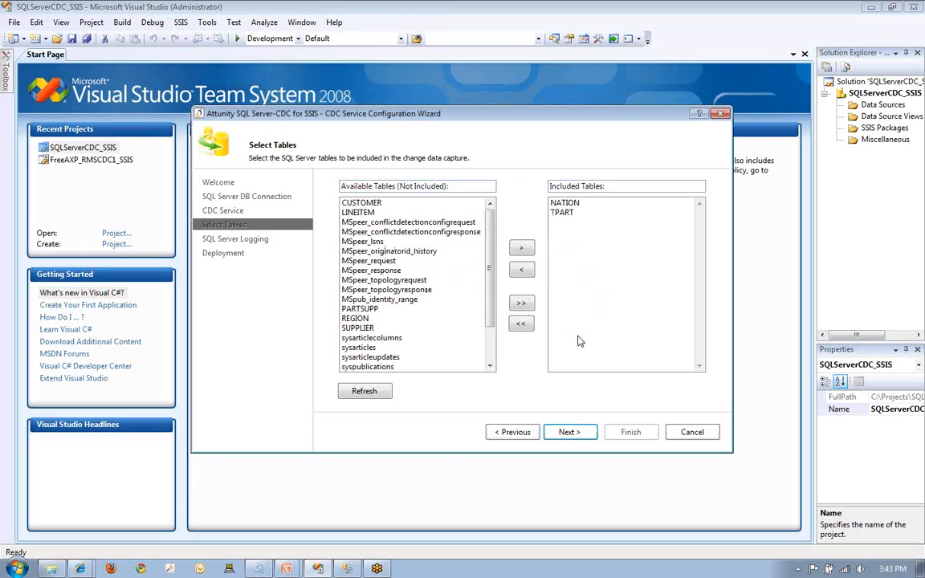
click(567, 434)
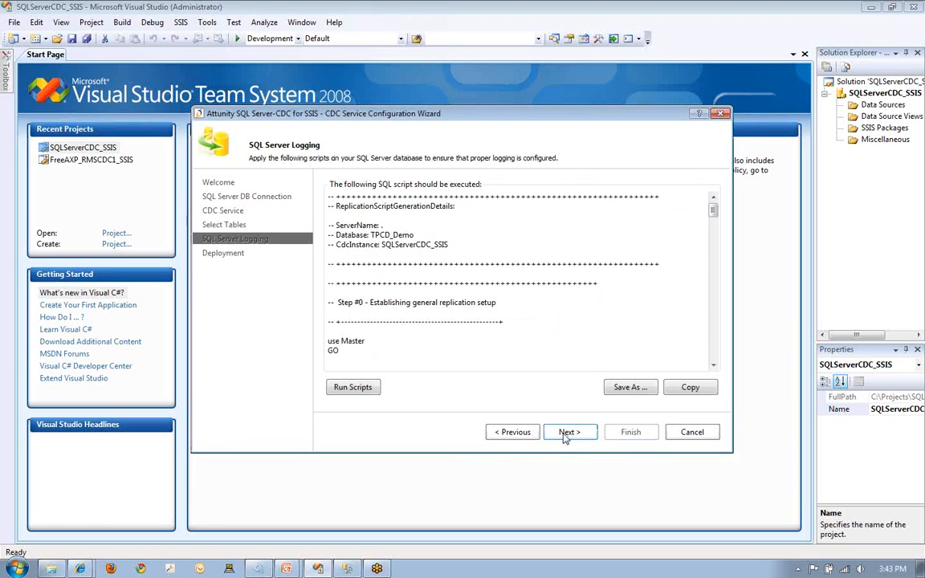
- Review and run the SQL Server logging scripts for the TPCD_Demo database
scroll(717, 295, down, 10)
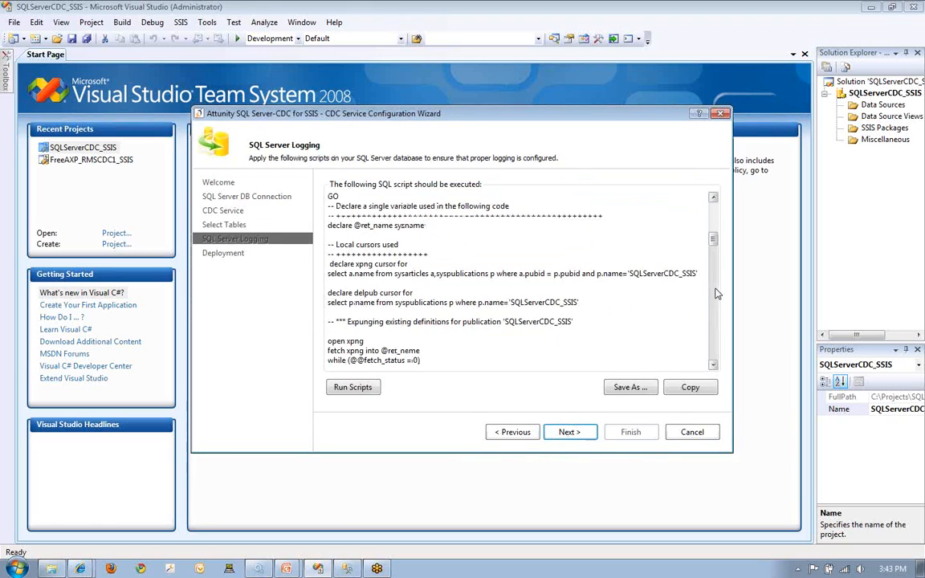
click(362, 389)
click(499, 337)
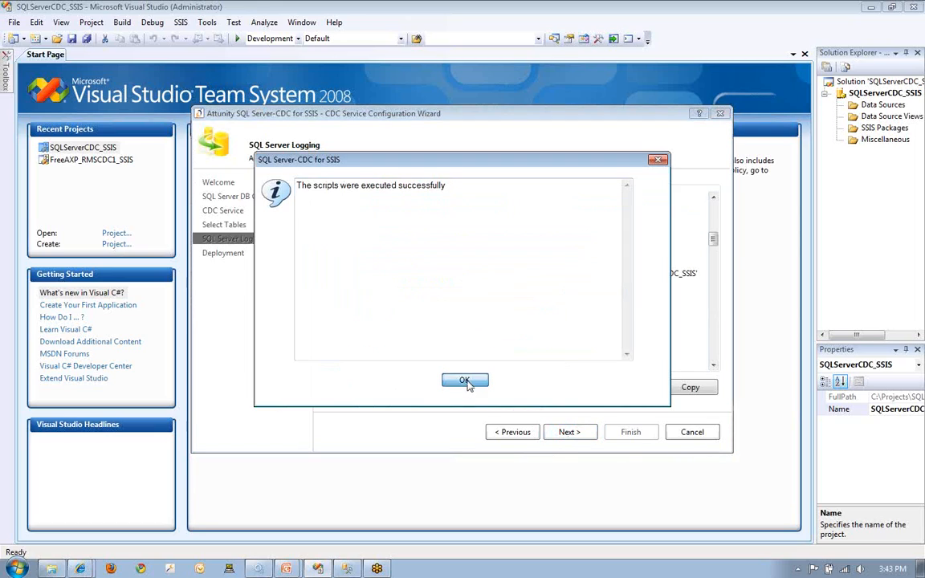
click(466, 382)
- Deploy the CDC service, activate it and finish the configuration wizard
click(567, 434)
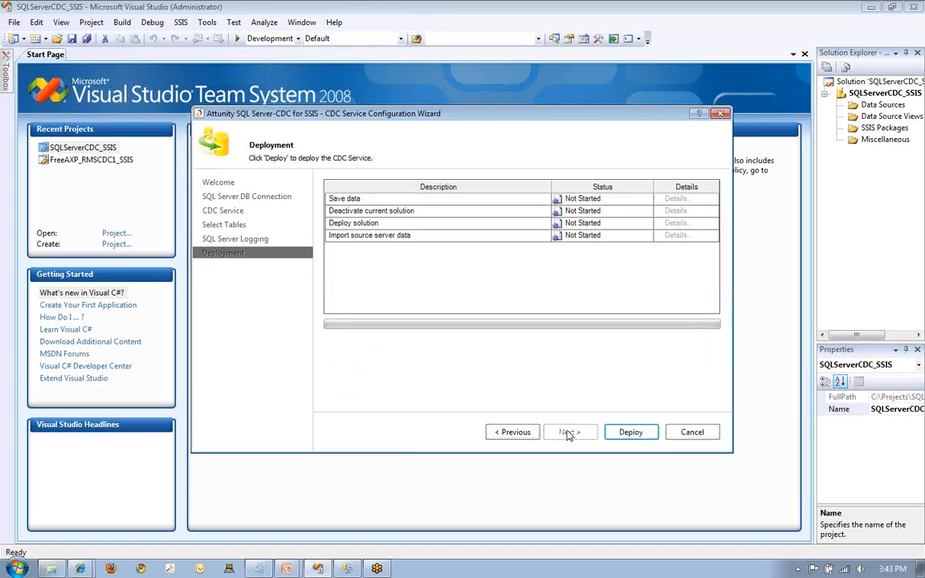
click(631, 434)
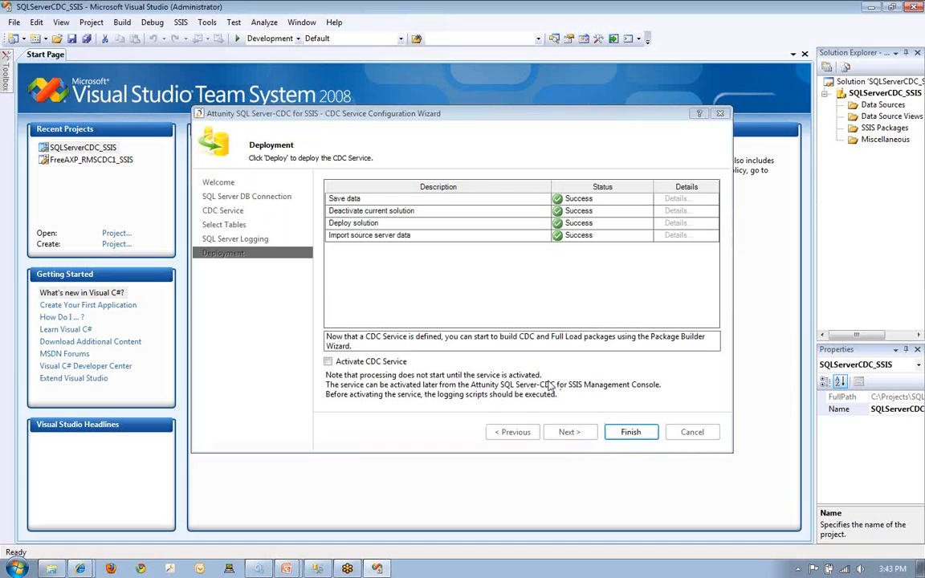
click(327, 362)
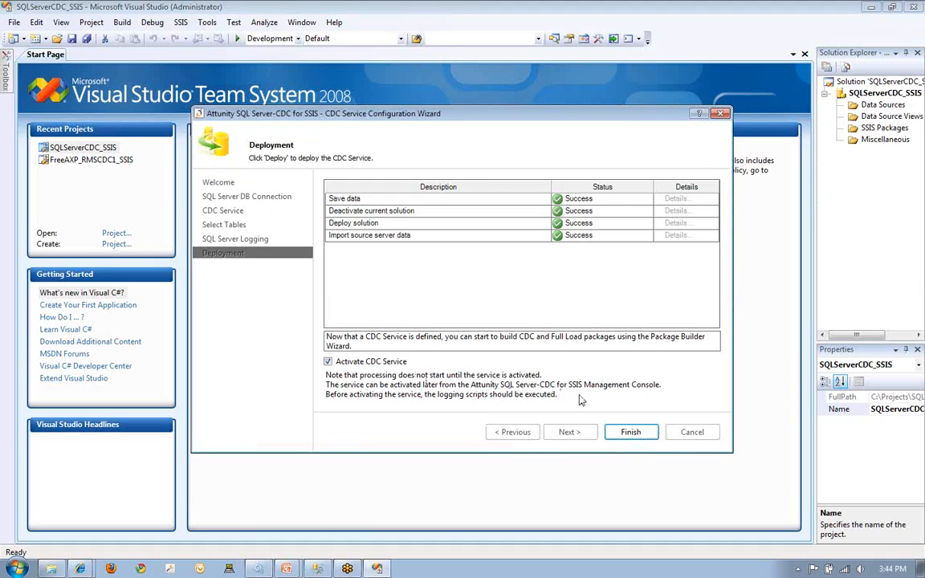
click(629, 432)
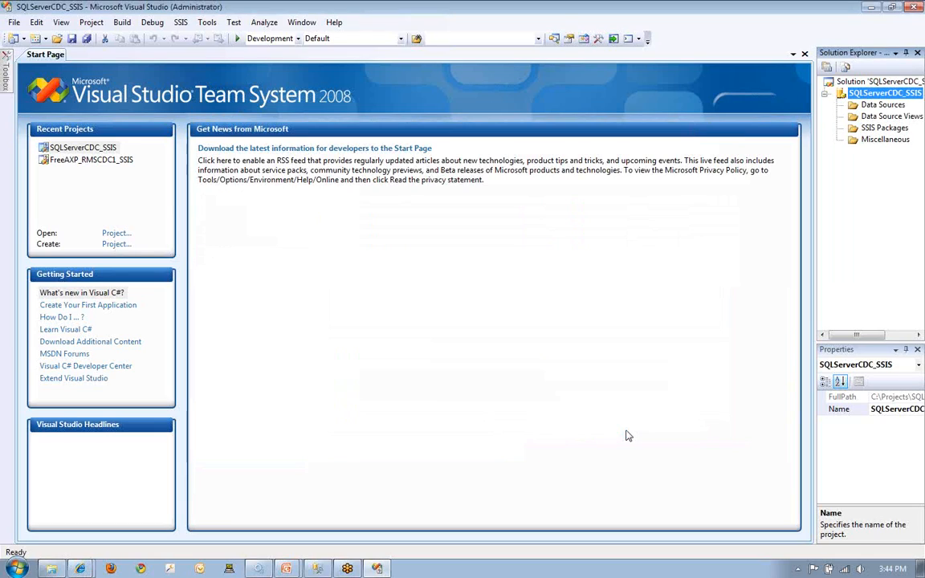
- Start generating CDC packages for the SQLServerCDC_SSIS project, keeping the dbo target connection and the TPART and NATION table mappings
right_click(861, 95)
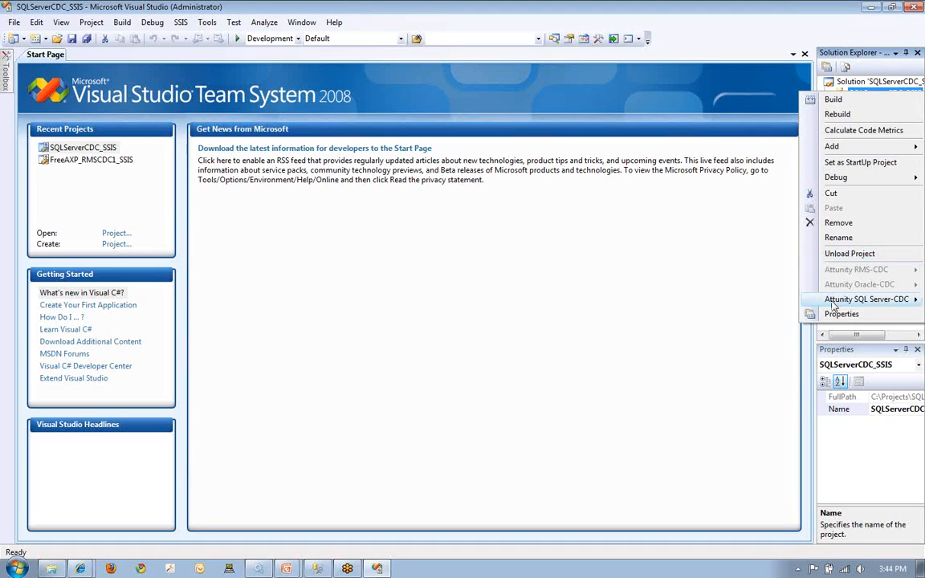
mouse_move(833, 303)
click(745, 316)
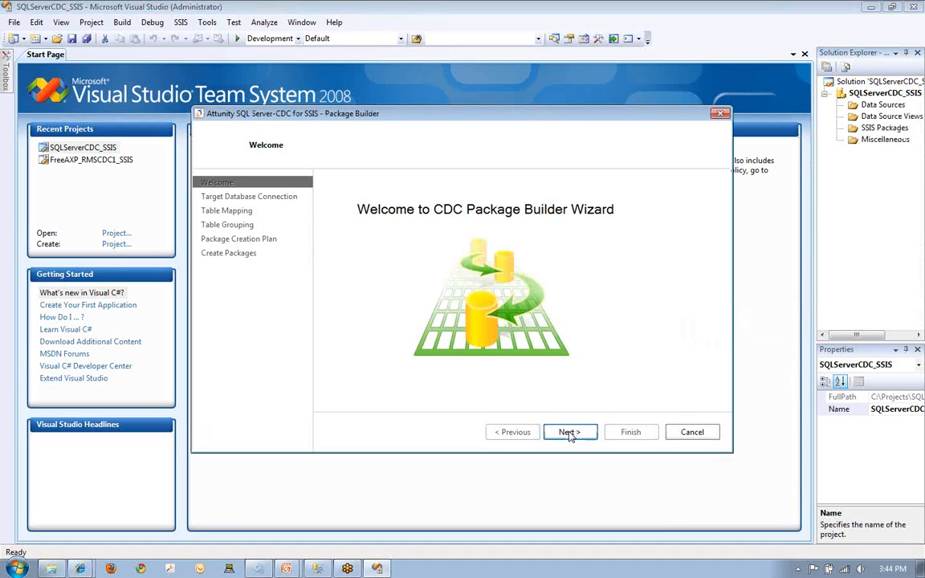
click(569, 433)
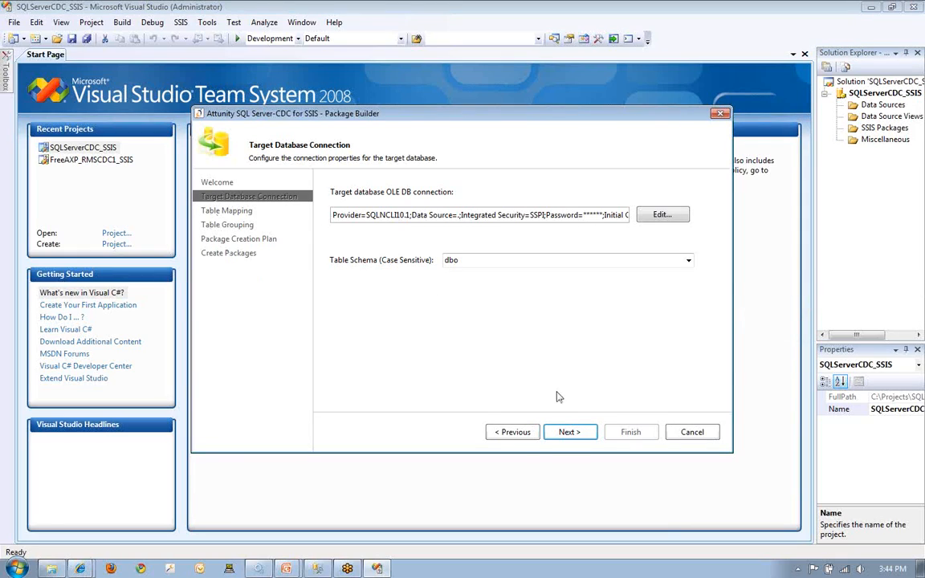
click(568, 432)
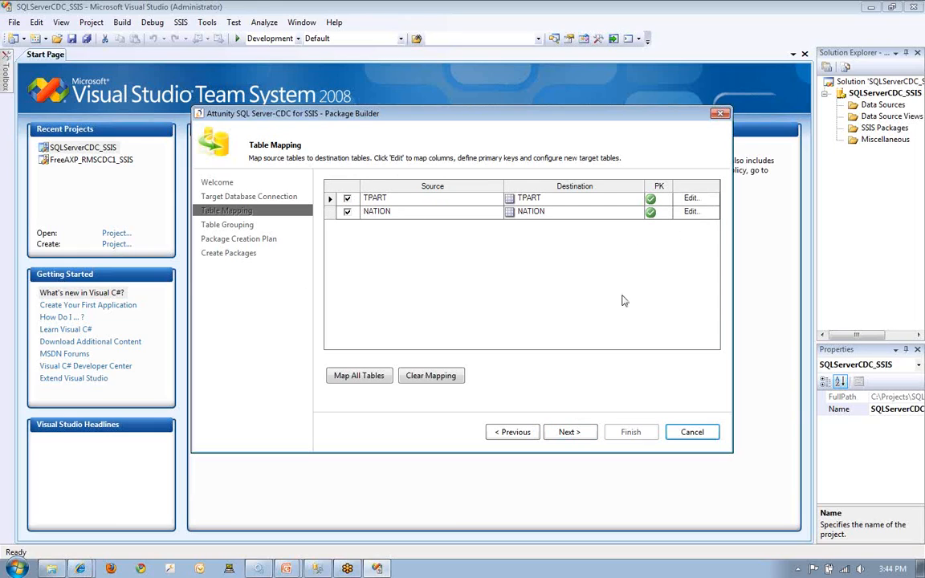
click(565, 433)
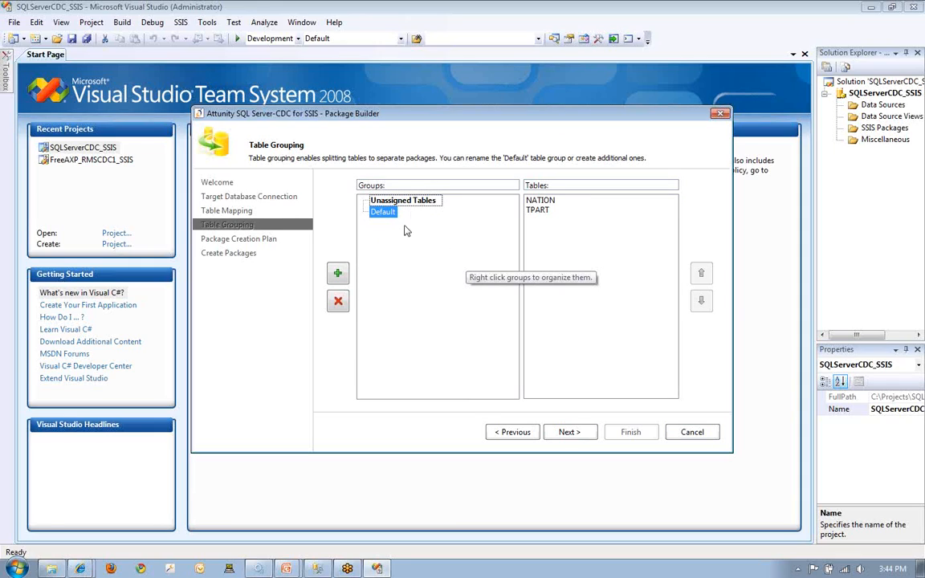
- Keep both tables in the Default group, create its CDC and Full Load packages, and finish the package builder
click(569, 433)
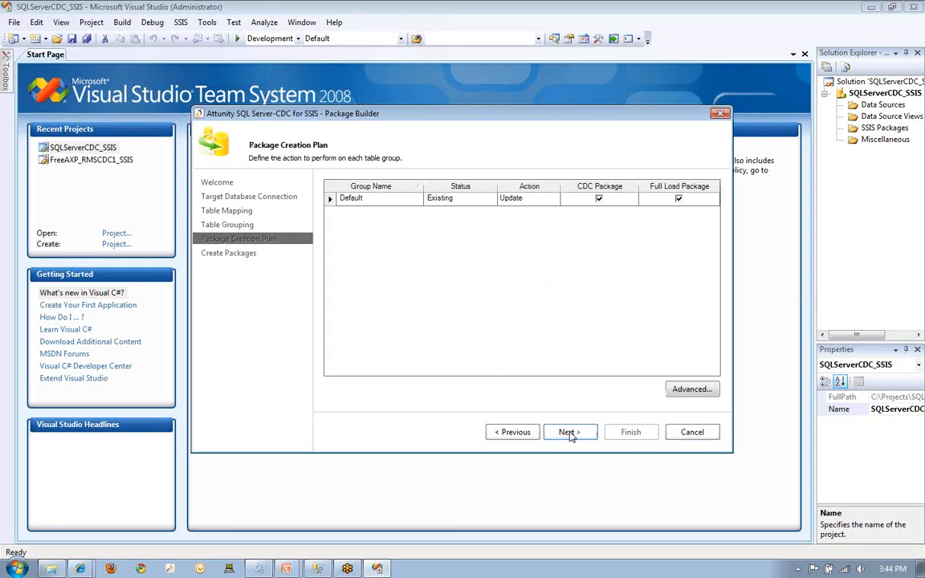
click(583, 432)
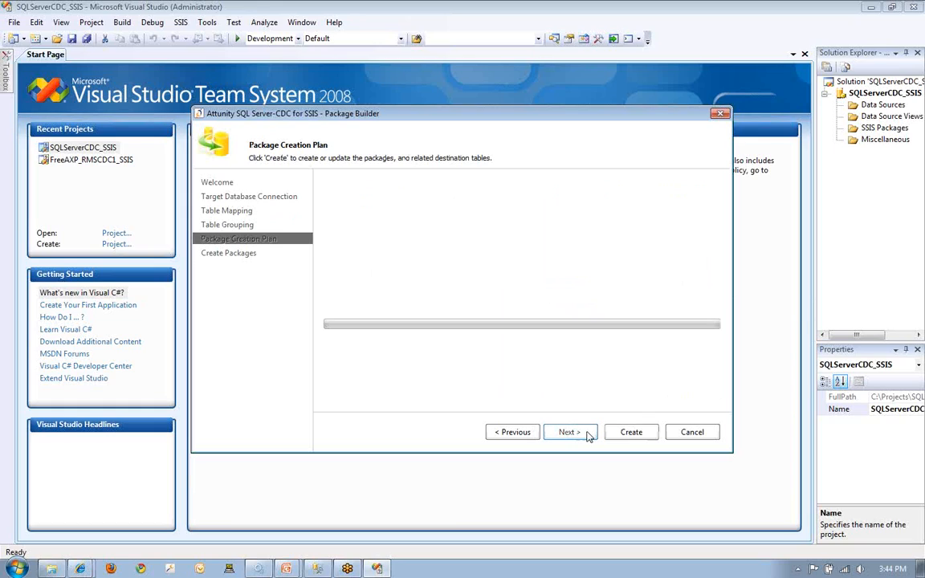
click(628, 434)
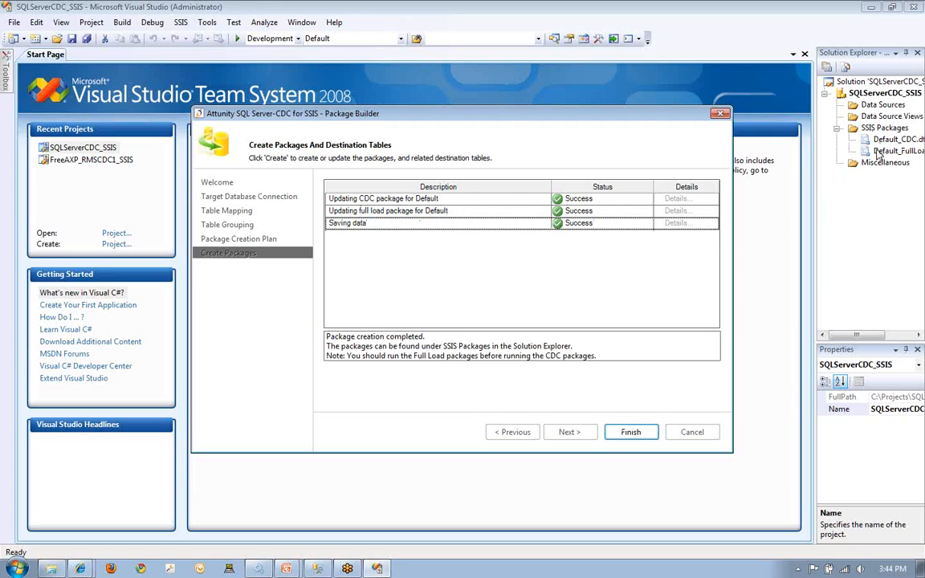
click(620, 435)
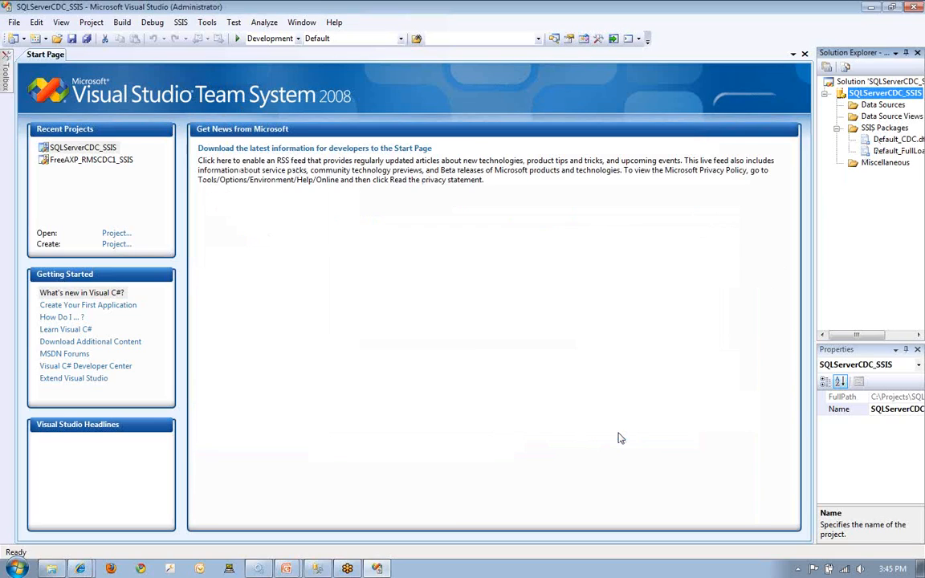
- Open the Default_CDC and Default_FullLoad packages in the designer
click(888, 139)
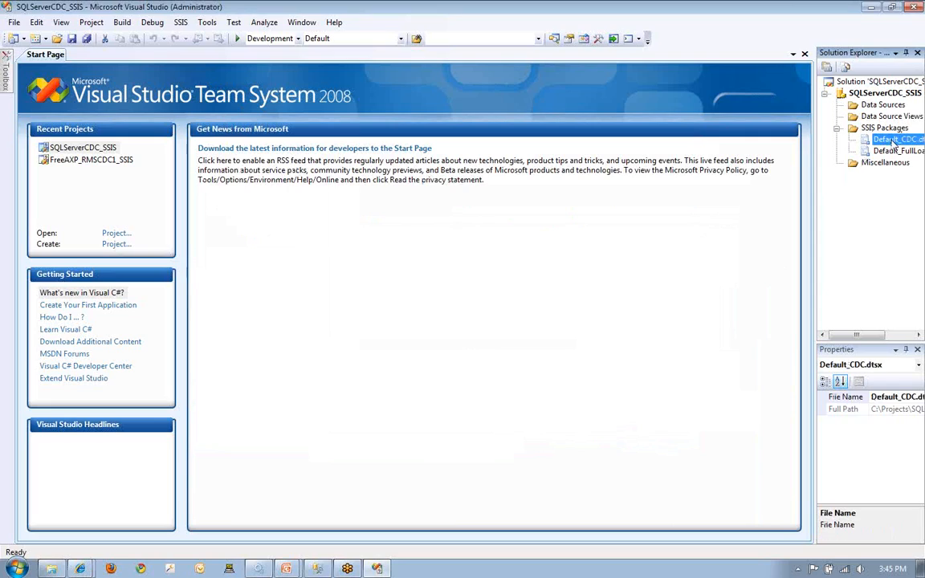
double_click(888, 140)
double_click(891, 151)
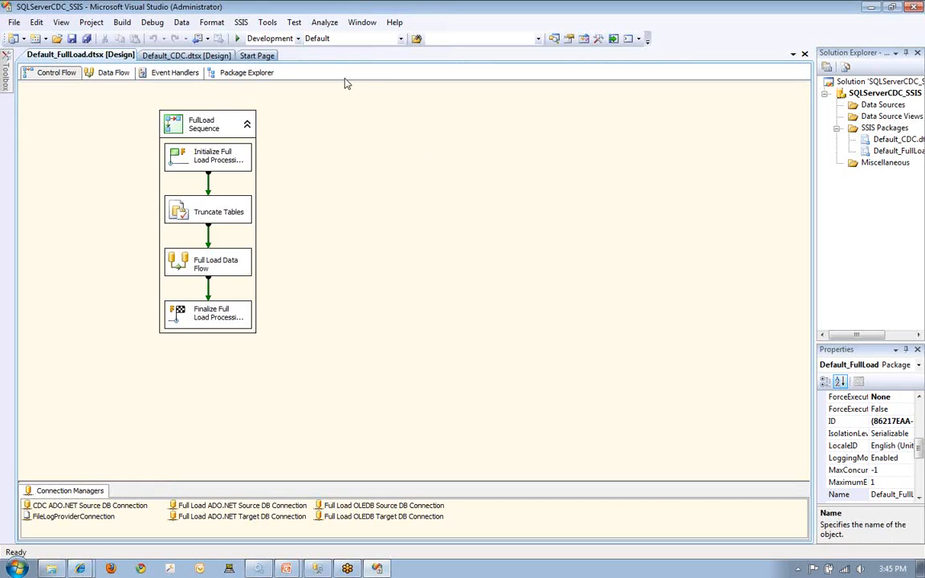
- Run the Default_FullLoad package and show its Full Load Data Flow for the TPART and NATION tables
click(238, 40)
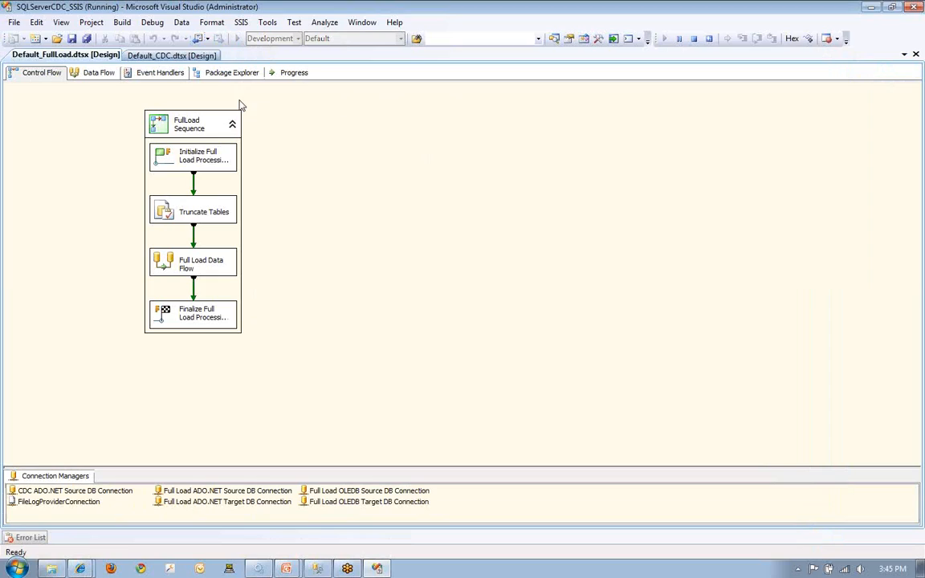
click(98, 73)
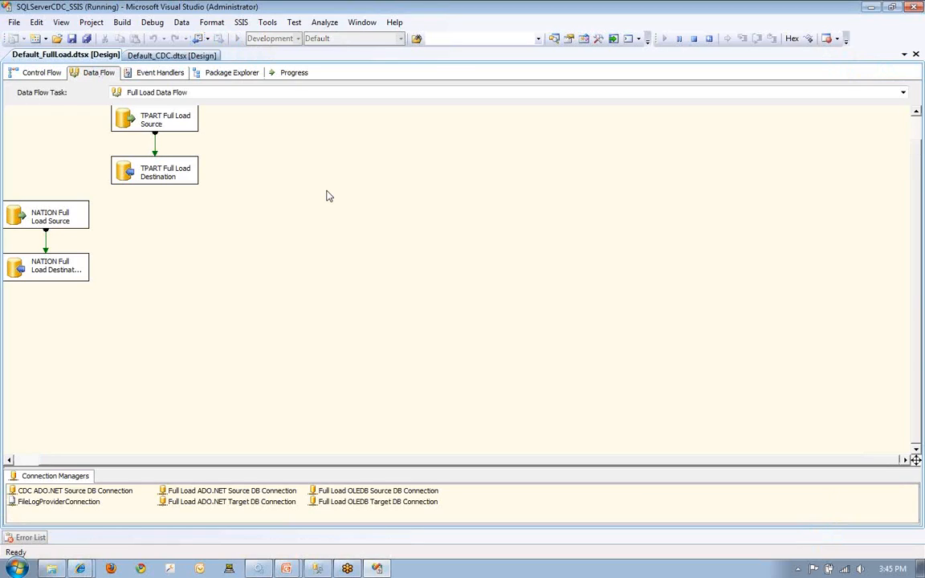
drag(916, 345, 913, 274)
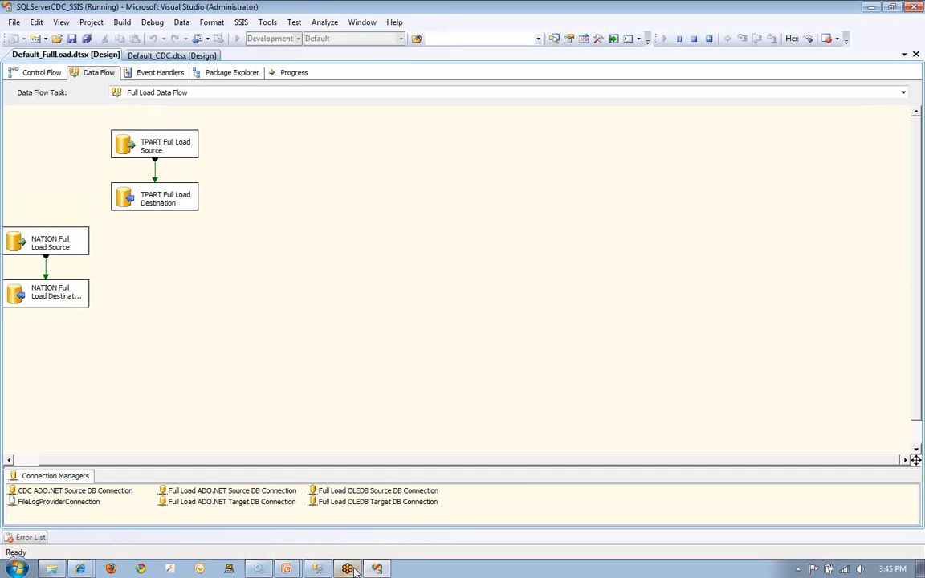
- Look at the table query results in SQL Server Management Studio, and return to Visual Studio to check the full load's progress
click(318, 569)
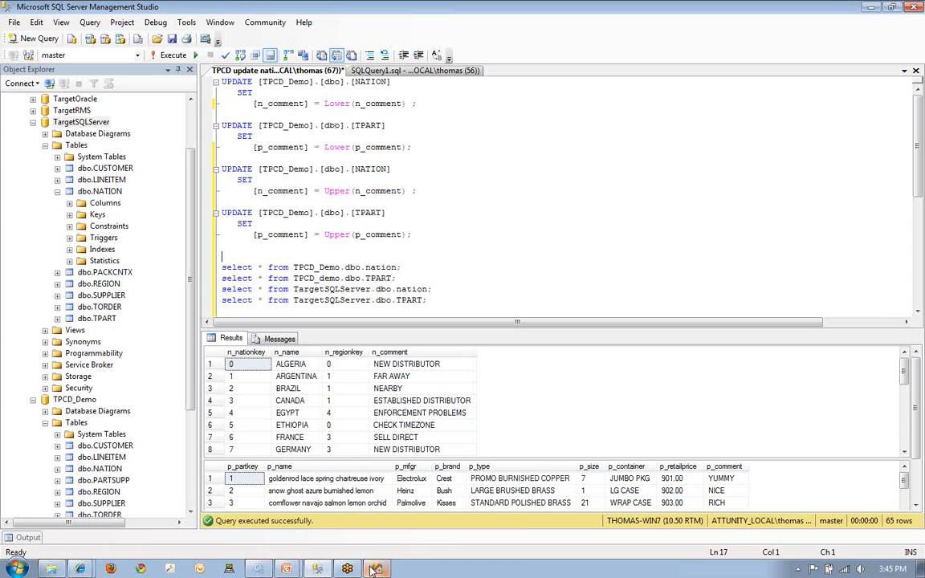
mouse_move(376, 569)
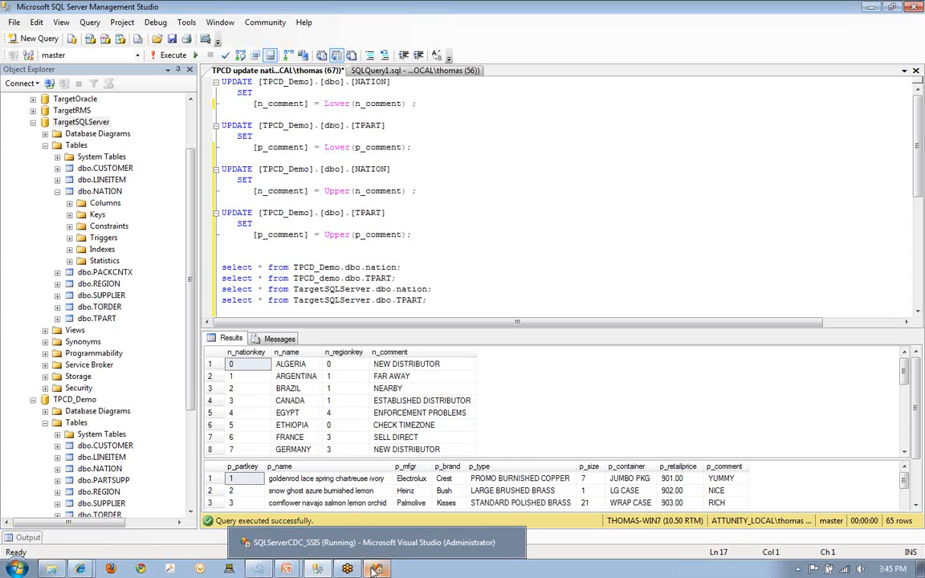
click(374, 569)
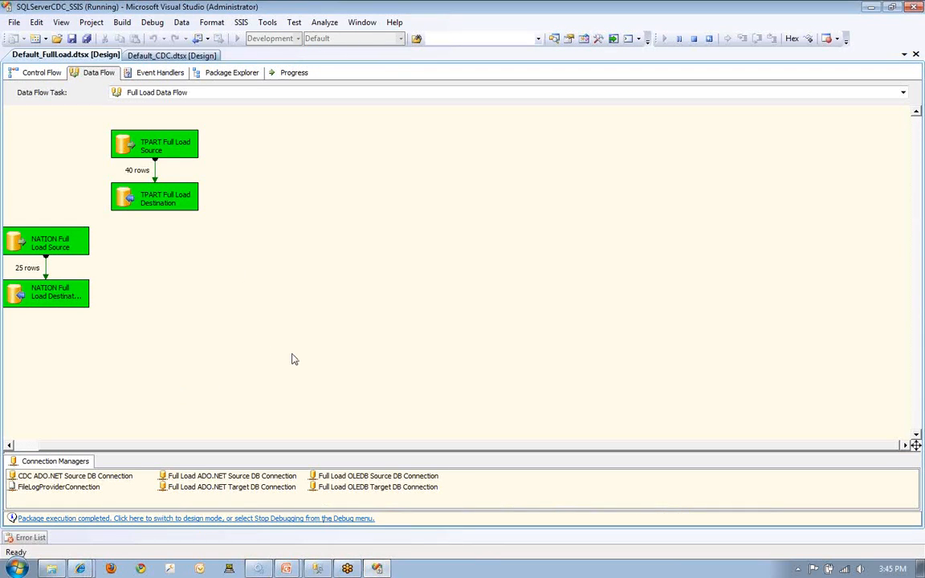
- Switch to SQL Server Management Studio and query the nation and TPART tables in TargetSQLServer to check the full load
key(alt+Tab)
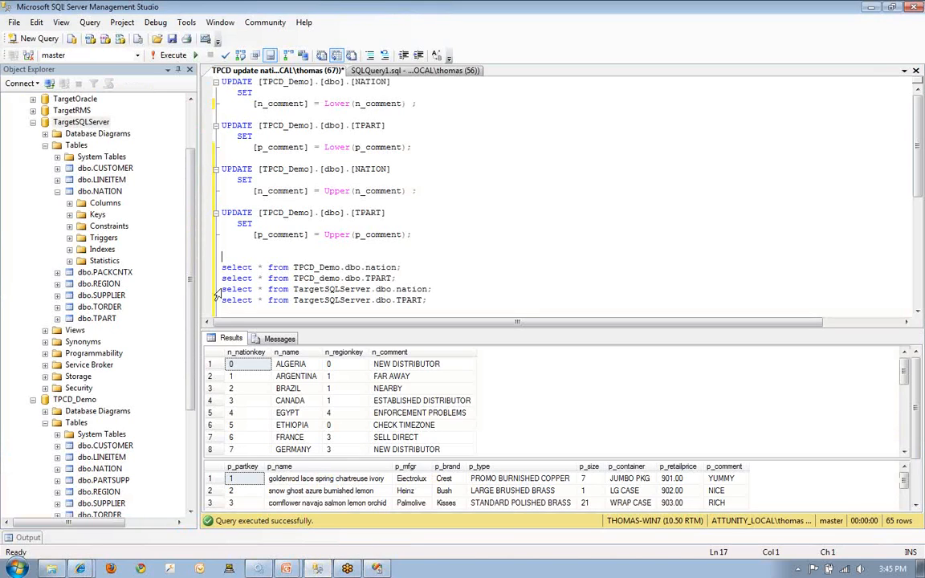
drag(224, 290, 435, 300)
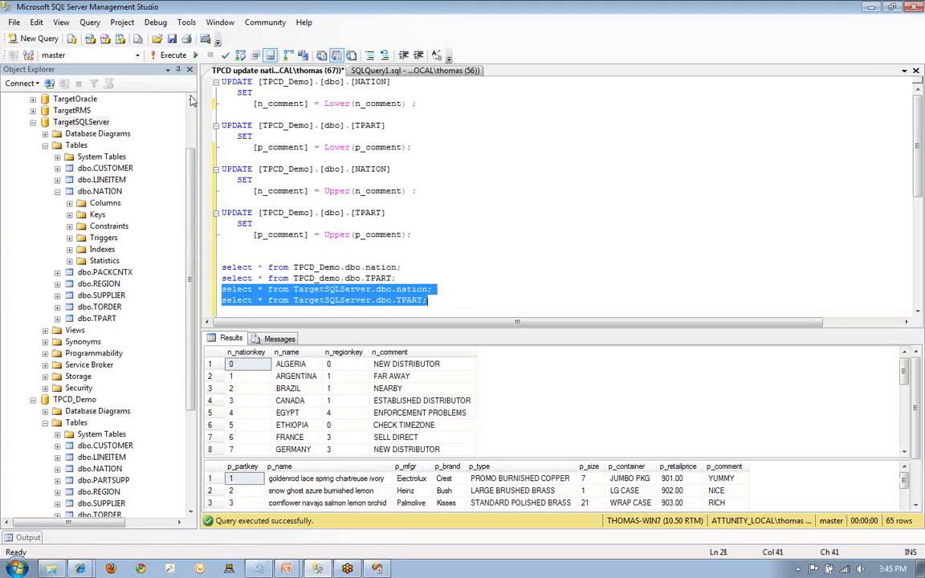
click(167, 54)
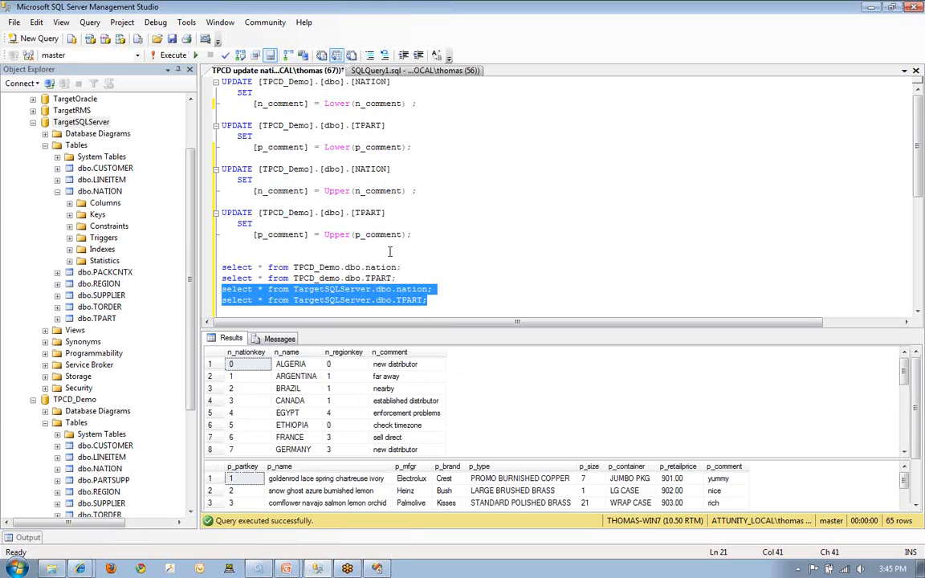
click(389, 251)
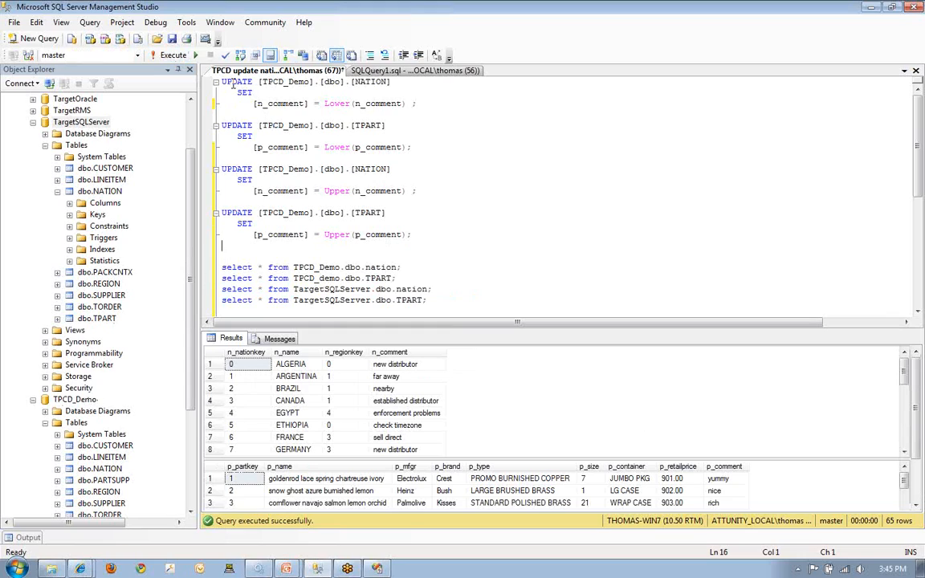
- Run the two UPDATE statements that convert n_comment in NATION and p_comment in TPART of TPCD_Demo to upper case
drag(223, 82, 443, 145)
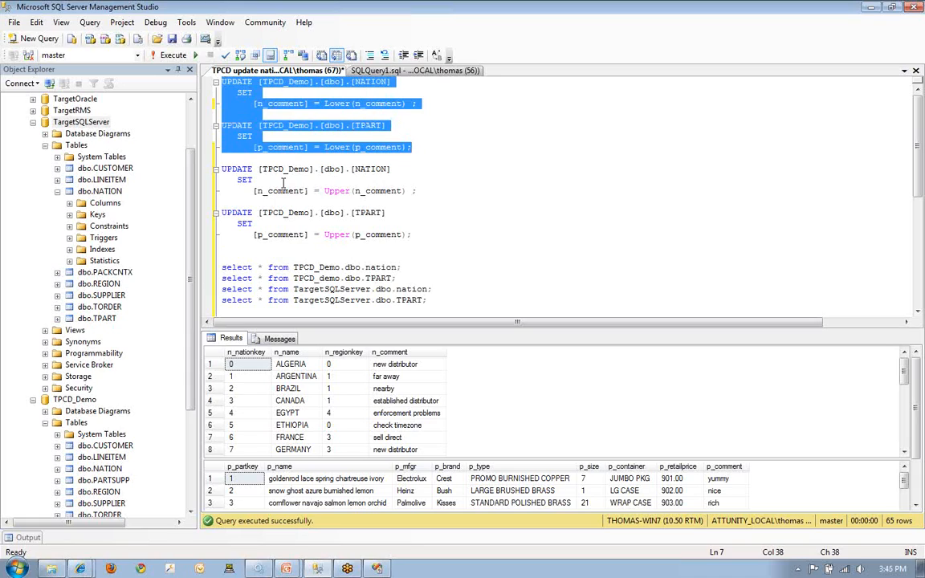
drag(211, 168, 412, 239)
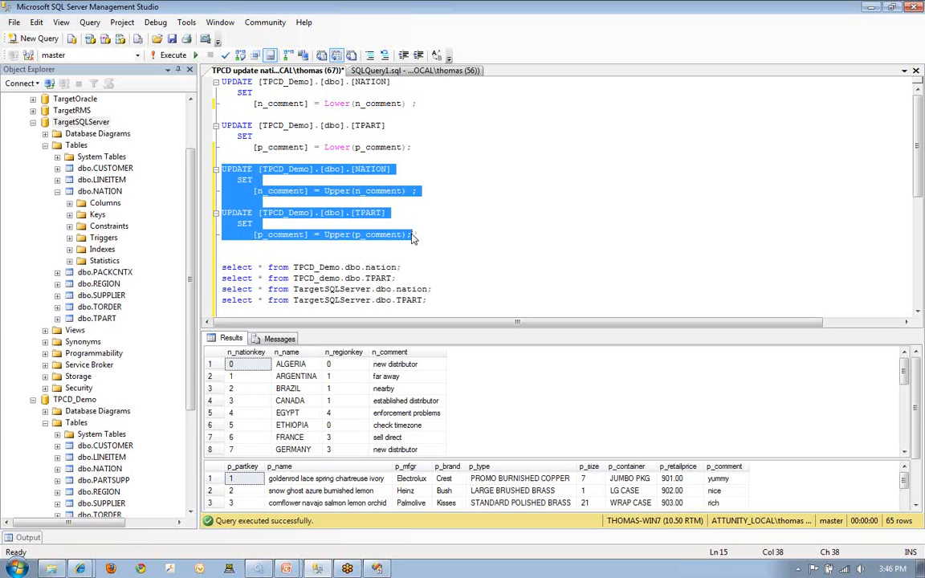
key(F5)
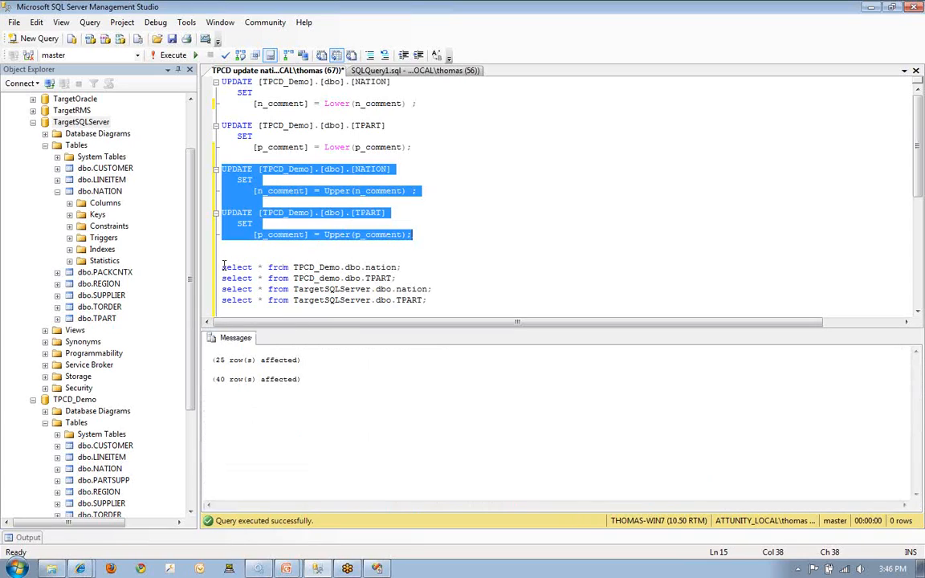
- Query nation and TPART in TPCD_Demo and in TargetSQLServer separately to compare the source and target comments
drag(223, 266, 404, 279)
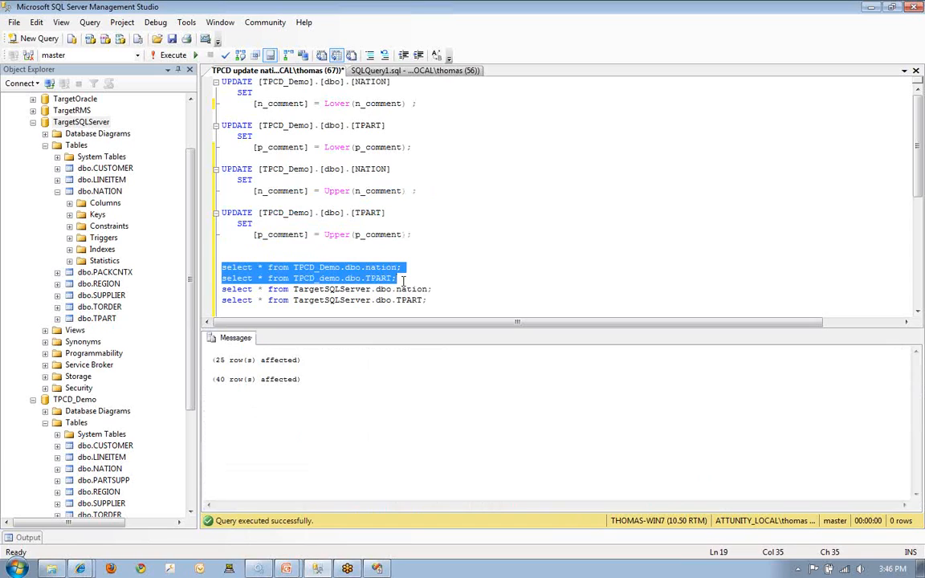
key(F5)
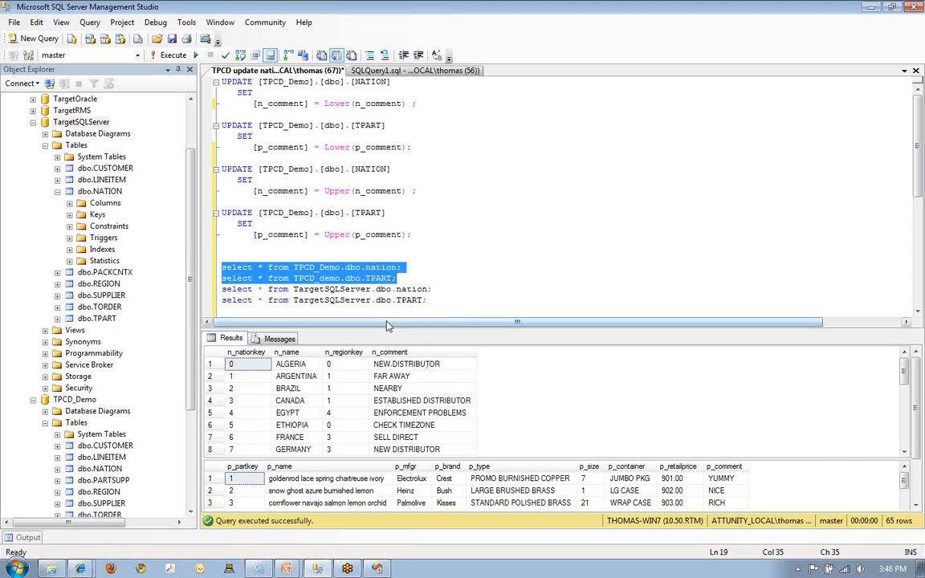
drag(222, 289, 438, 300)
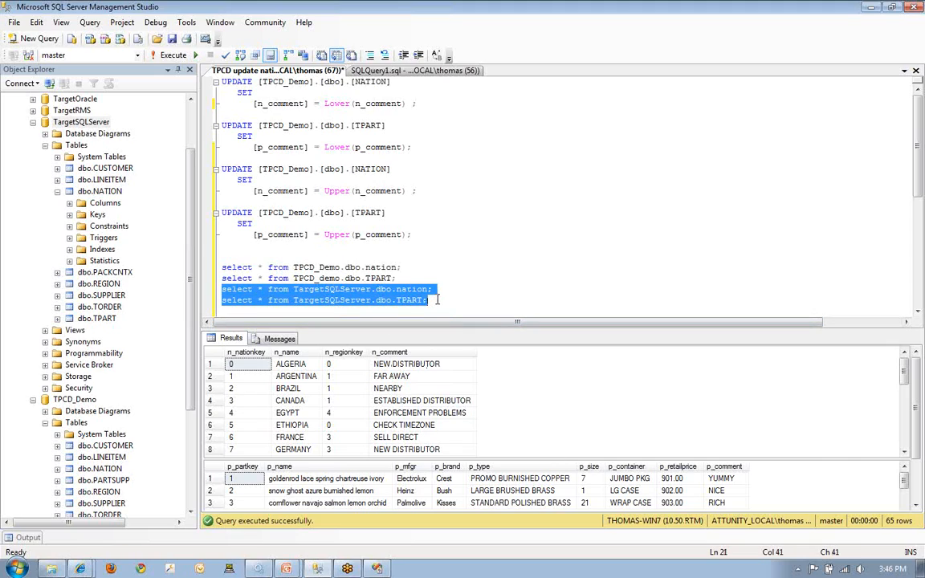
key(F5)
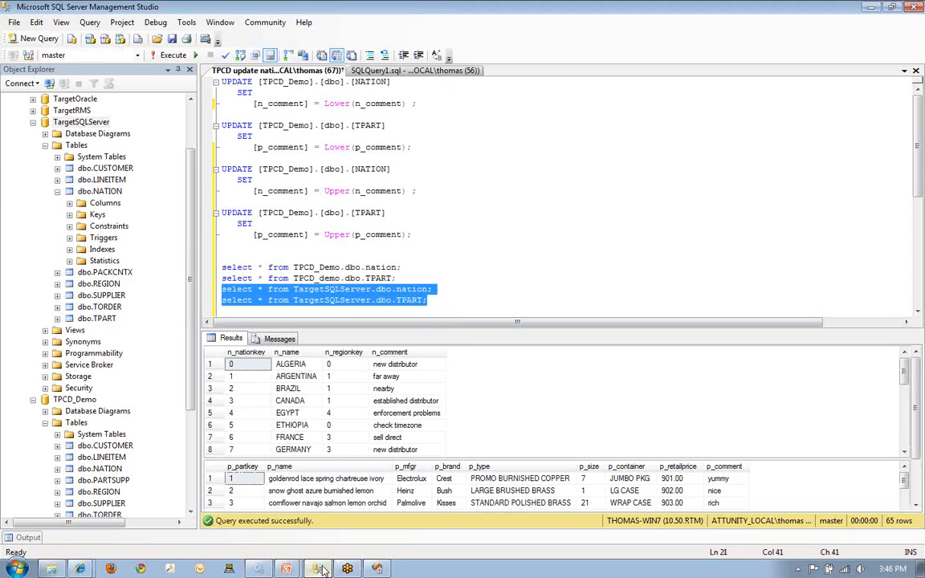
- Switch to Visual Studio and stop debugging the Default_FullLoad package
mouse_move(322, 570)
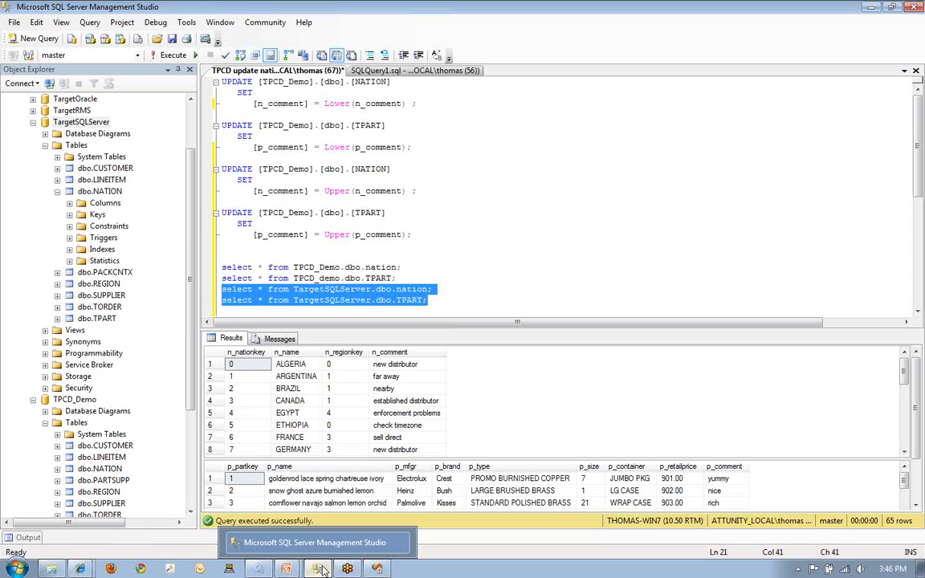
click(376, 569)
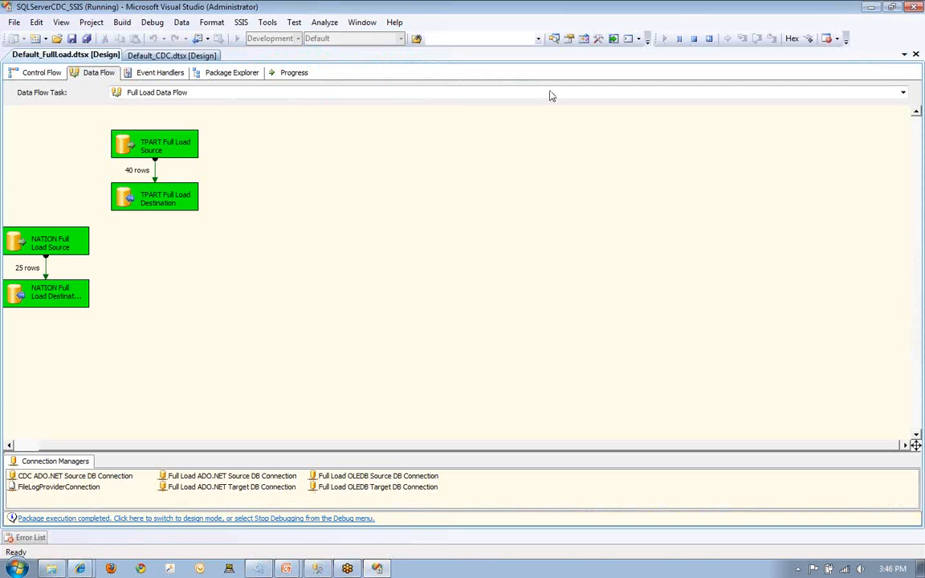
click(694, 37)
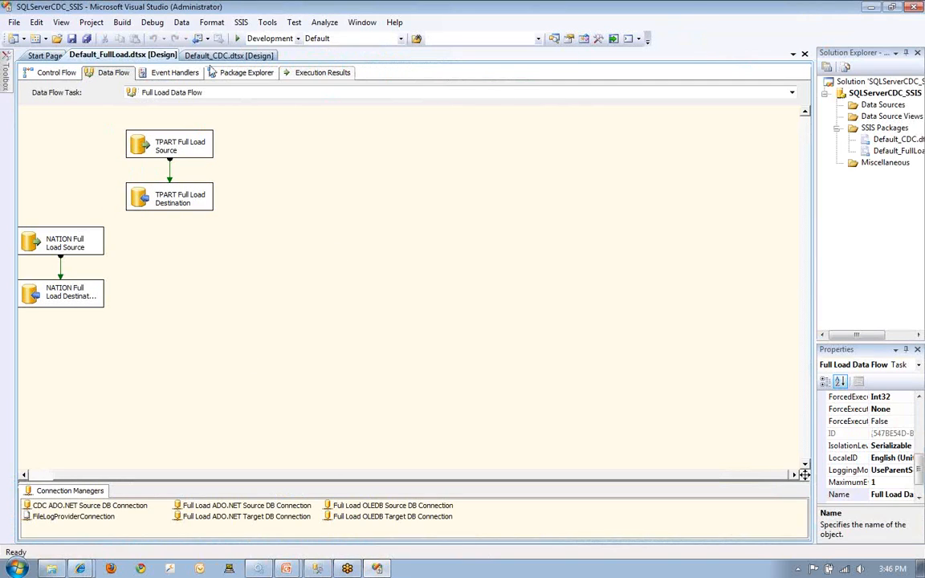
- Run the Default_CDC package with its CDC Data Flow shown, and stop debugging once execution completes
click(213, 56)
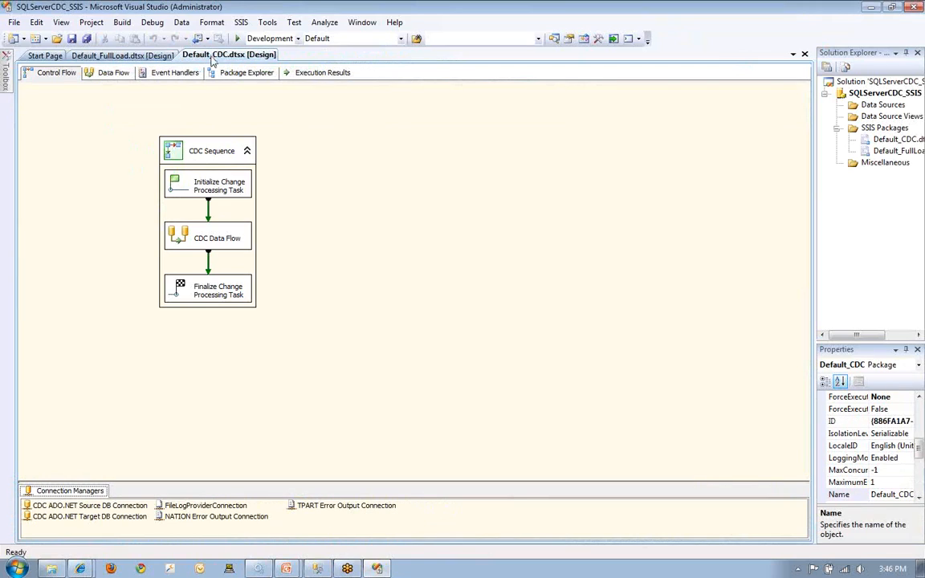
click(111, 74)
key(F5)
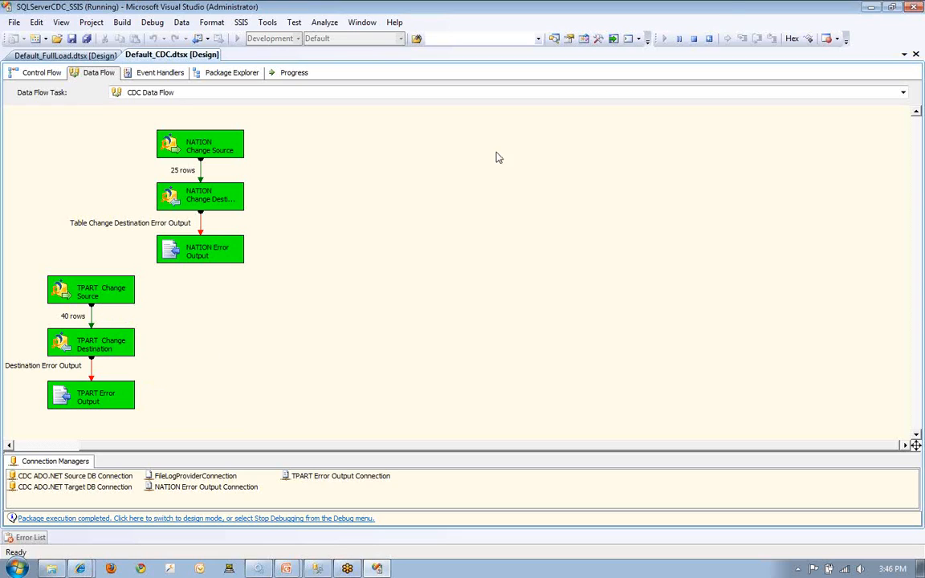
click(695, 40)
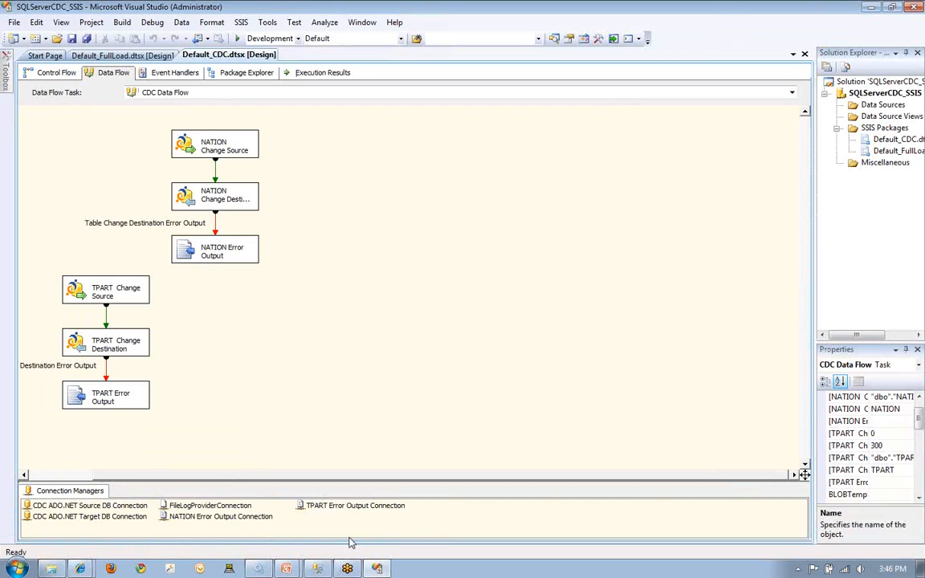
- Return to SQL Server Management Studio and rerun the TargetSQLServer nation and TPART queries to check the replicated comments
click(316, 568)
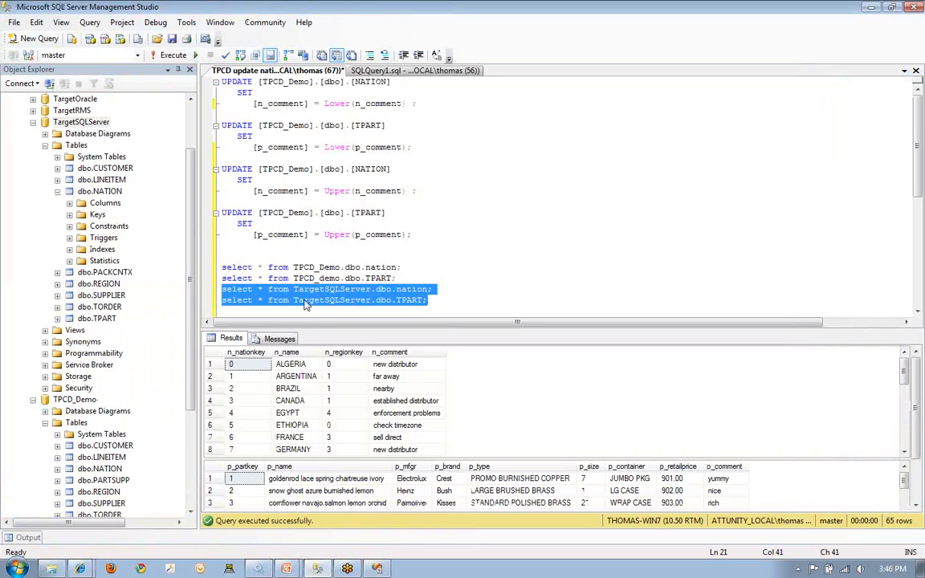
click(175, 56)
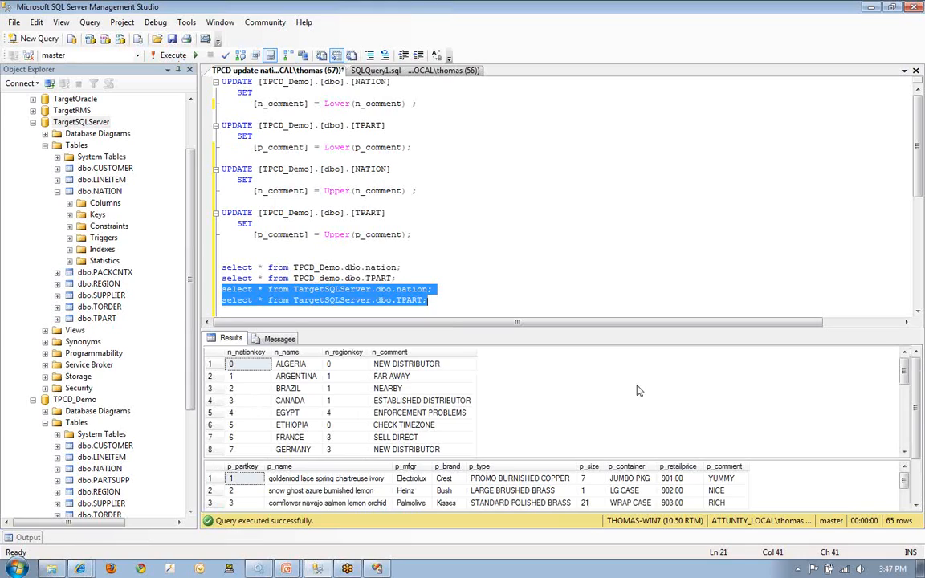
click(411, 252)
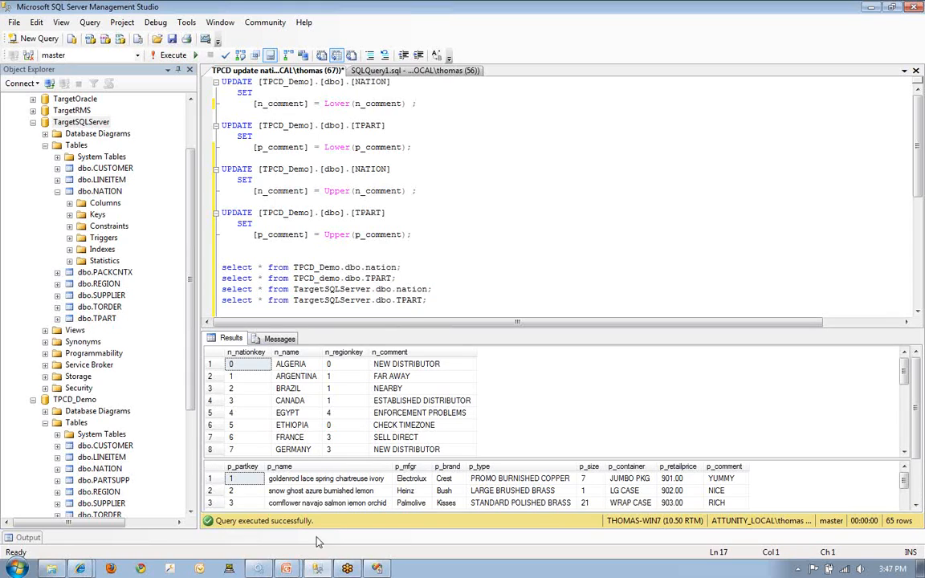
- Switch to the running PowerPoint slide show of the Attunity SQL Server-CDC for SSIS presentation
mouse_move(291, 570)
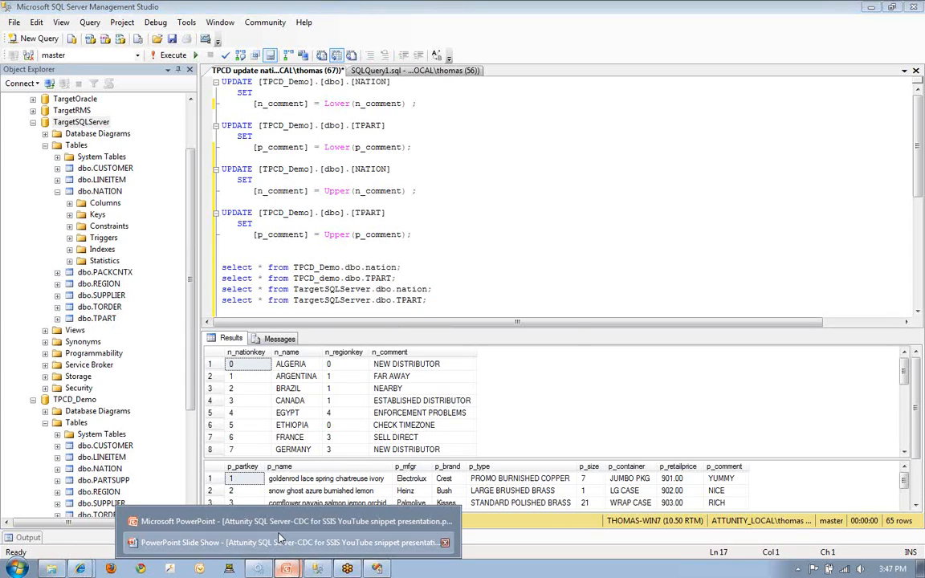
click(281, 535)
click(281, 538)
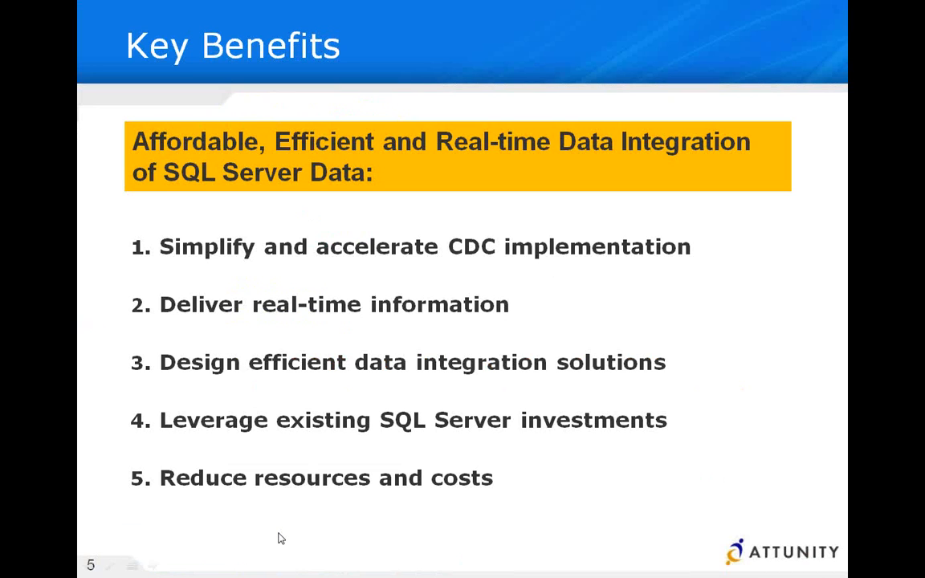